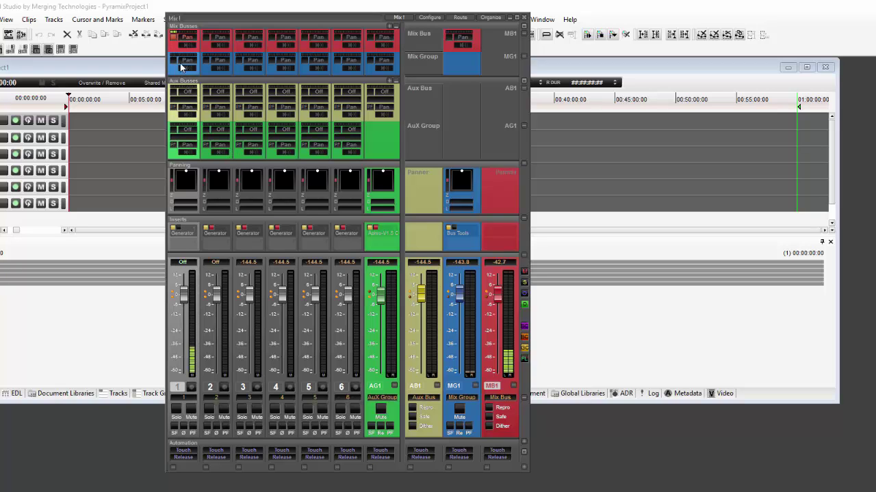
Route channel 1 to MG1, set its AG1 and AB1 sends near -6 dB, then mute both sends
click(172, 64)
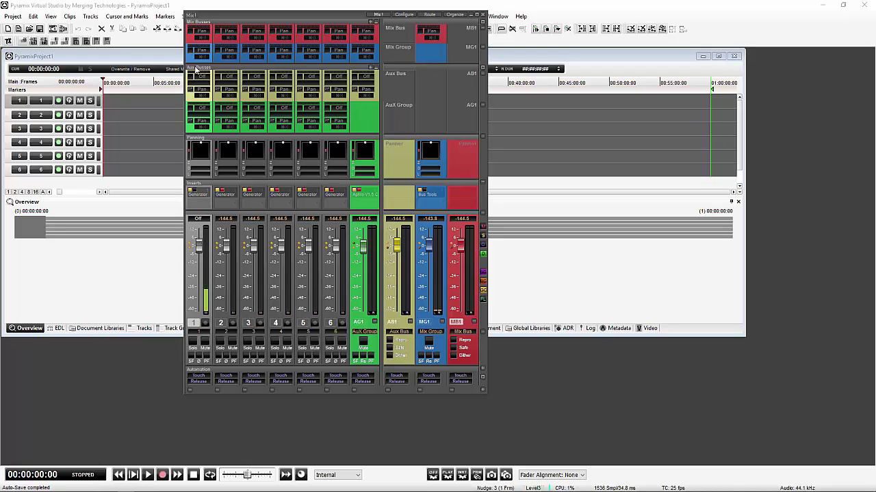
drag(190, 112, 213, 117)
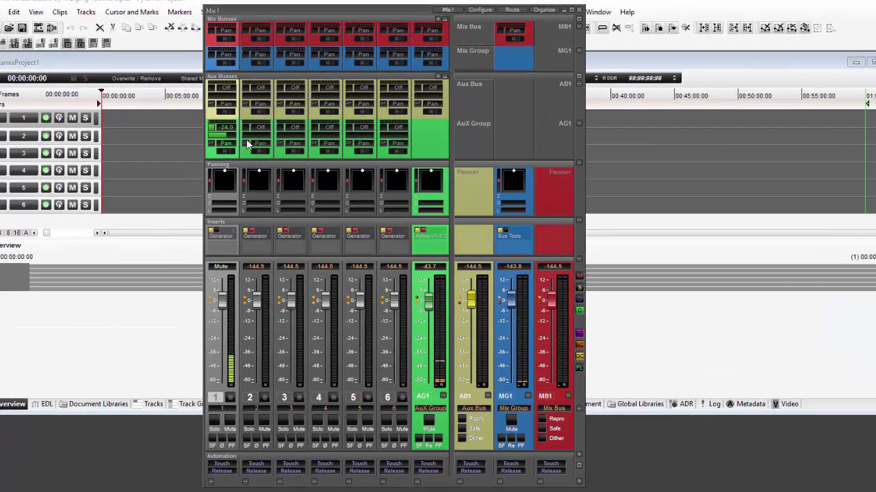
drag(241, 143, 204, 143)
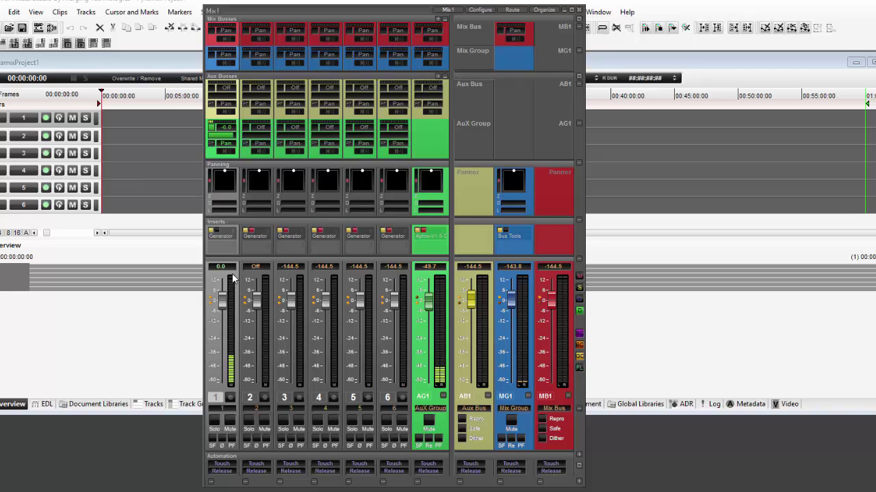
click(224, 91)
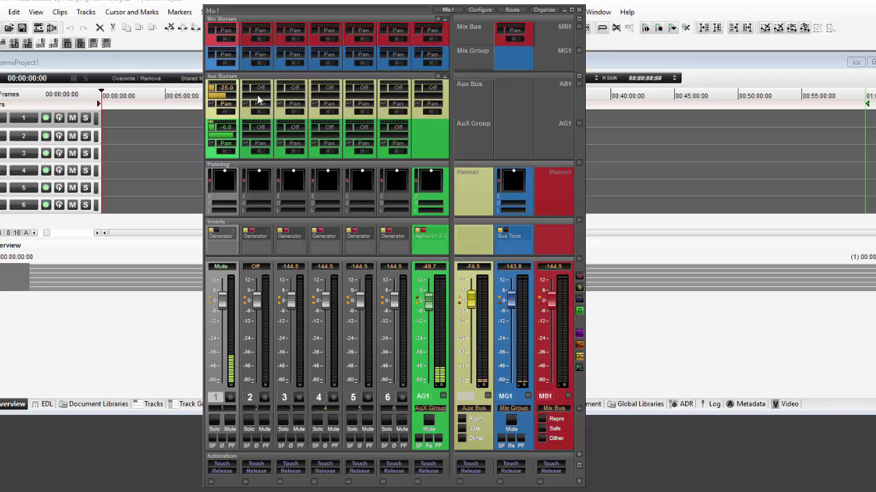
drag(224, 89, 229, 135)
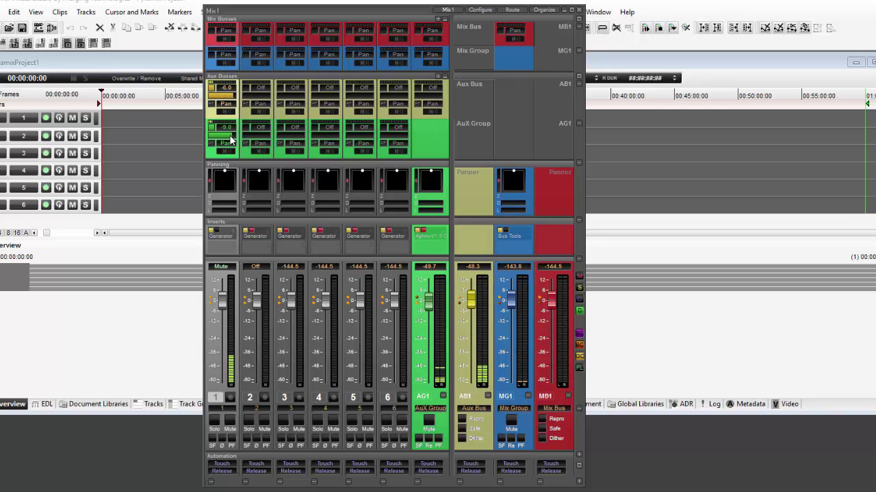
drag(230, 135, 188, 141)
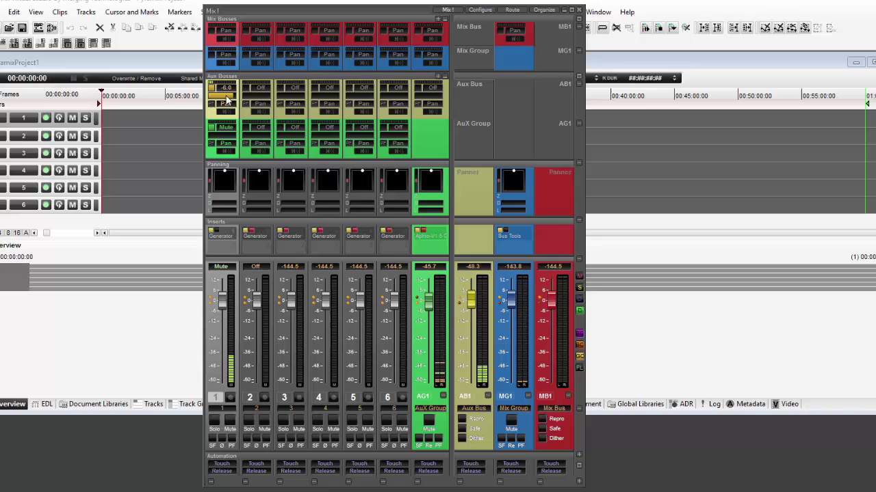
drag(227, 101, 226, 89)
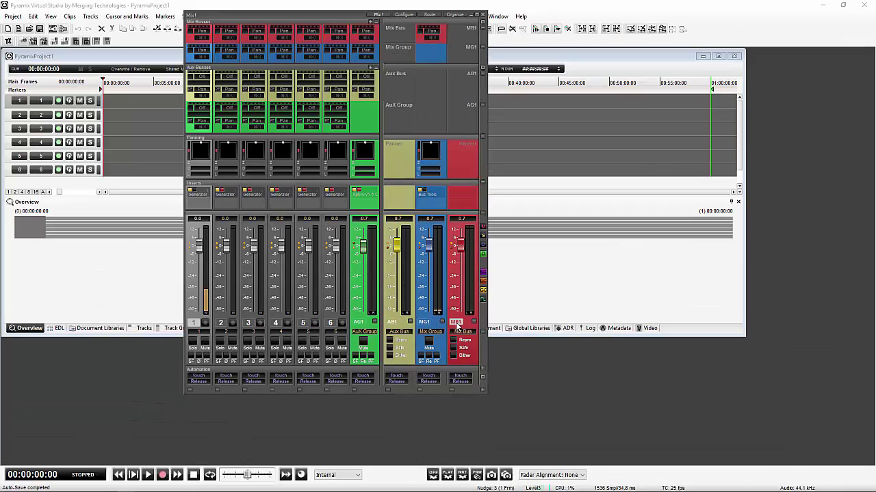
Connect MB1's left and right outputs to the output device channels
click(423, 323)
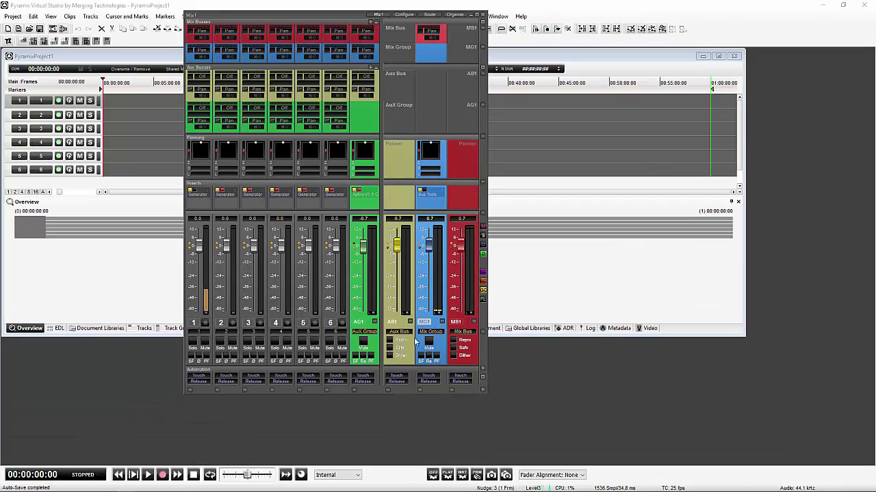
click(457, 323)
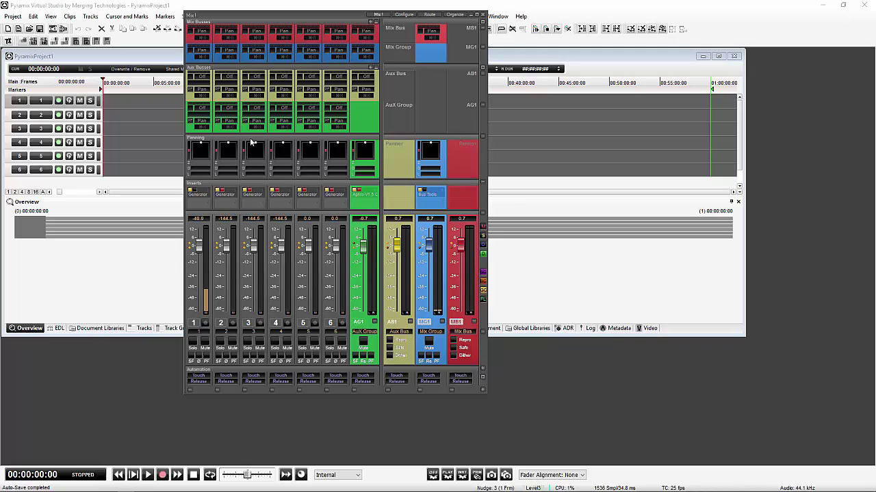
click(190, 36)
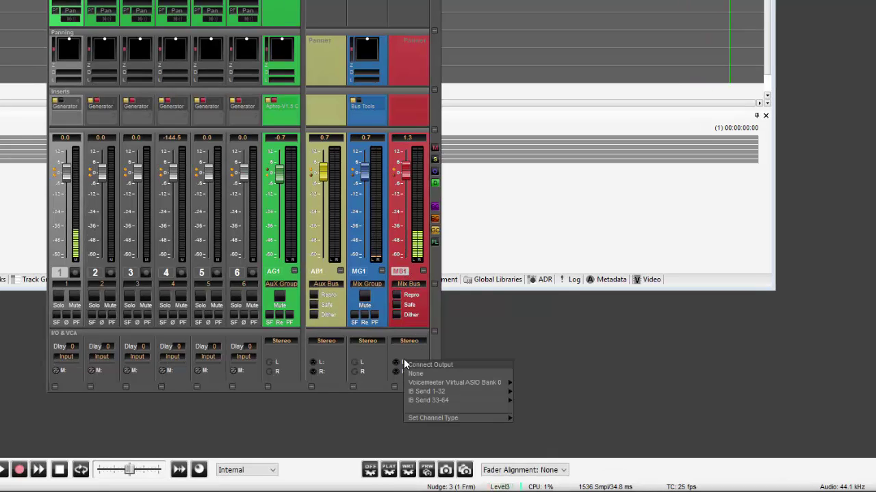
click(405, 363)
mouse_move(454, 383)
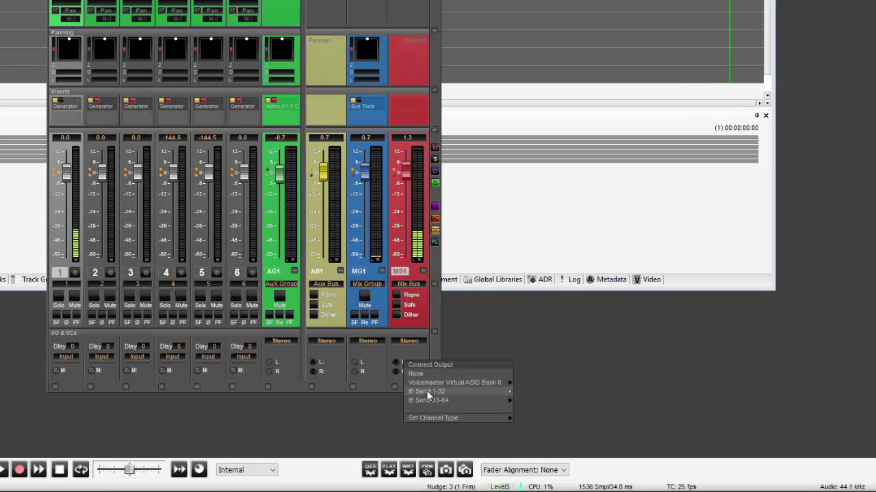
mouse_move(426, 391)
click(522, 385)
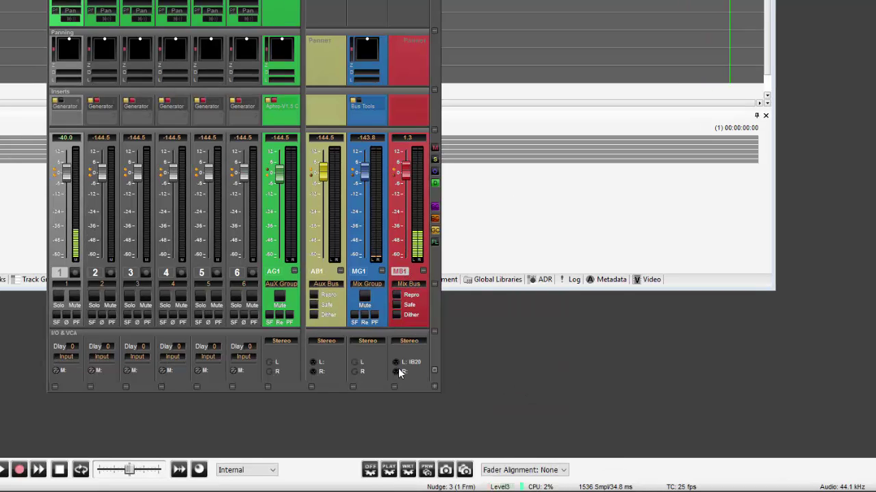
click(409, 362)
click(525, 391)
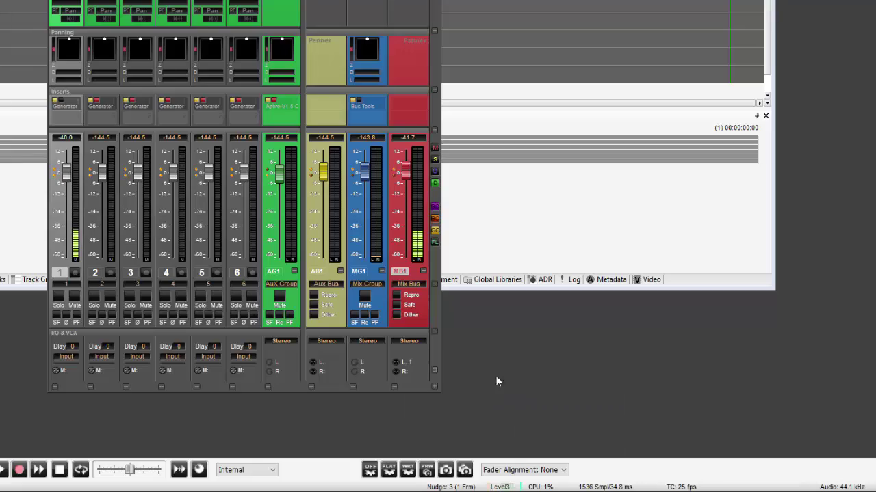
Collapse the I/O & VCA section again
click(434, 370)
click(478, 430)
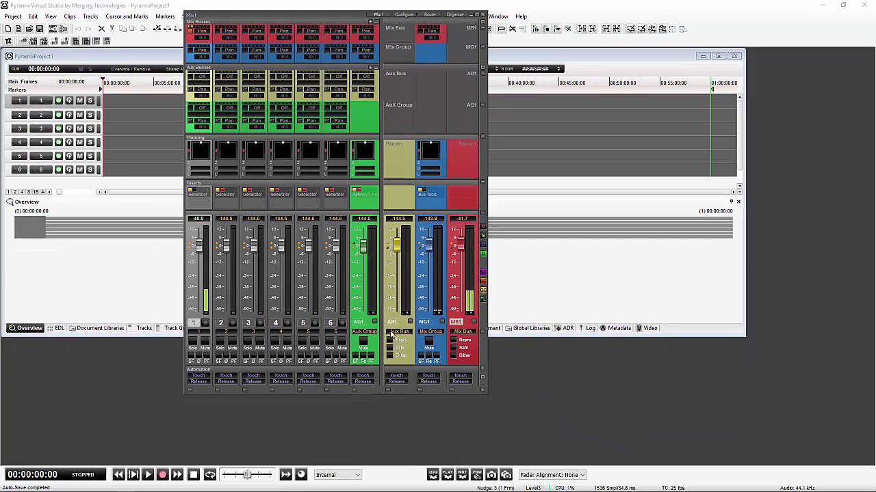
click(484, 370)
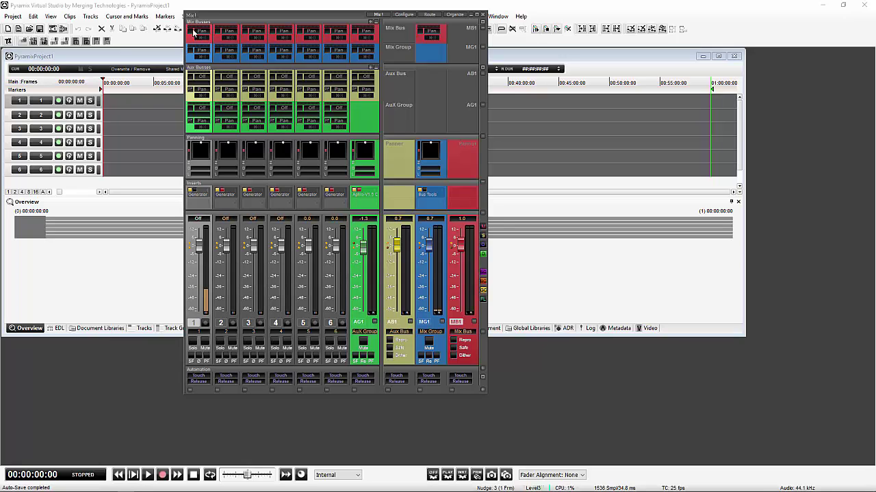
Select all six channel strips and assign them to the MB1 mix bus
click(226, 193)
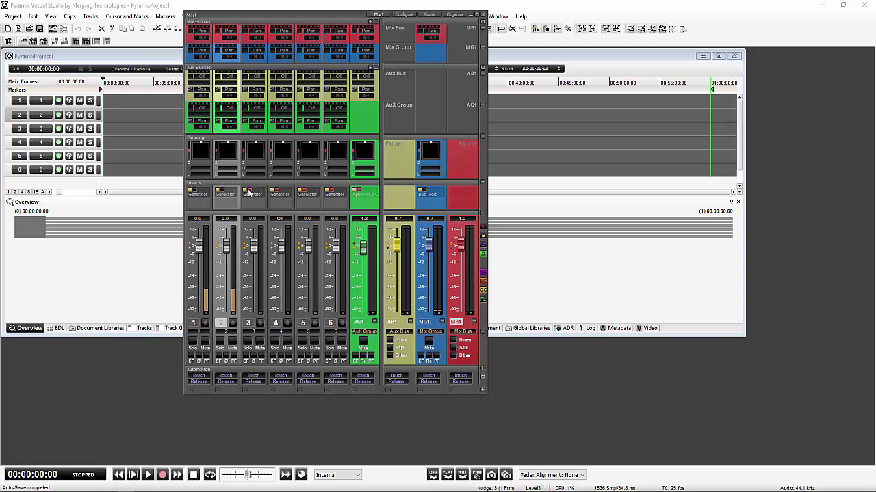
click(250, 192)
click(277, 193)
click(305, 193)
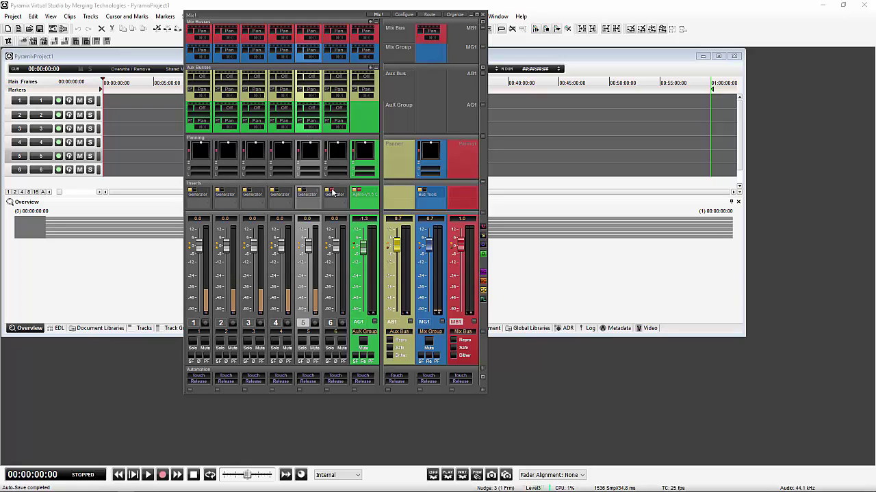
click(333, 192)
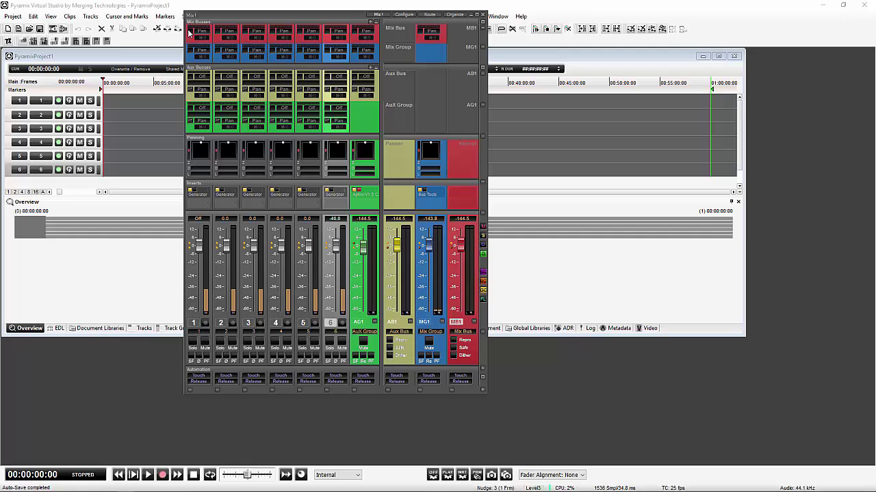
key(ctrl+a)
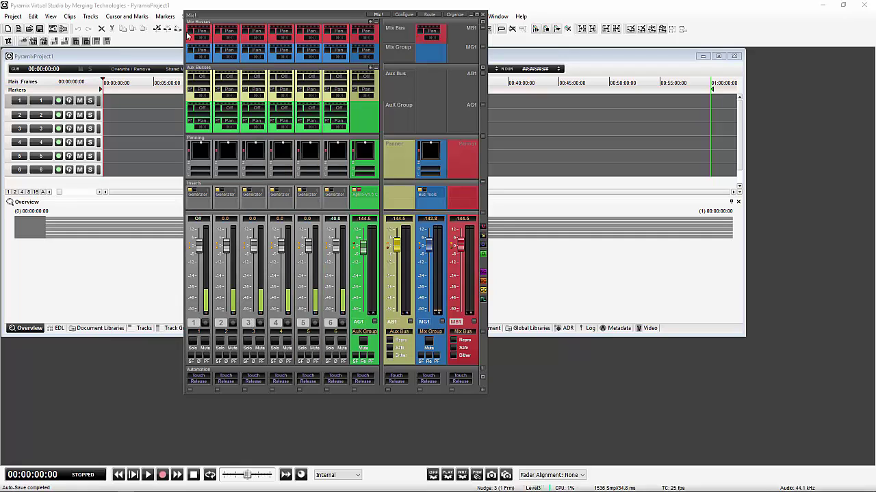
click(190, 33)
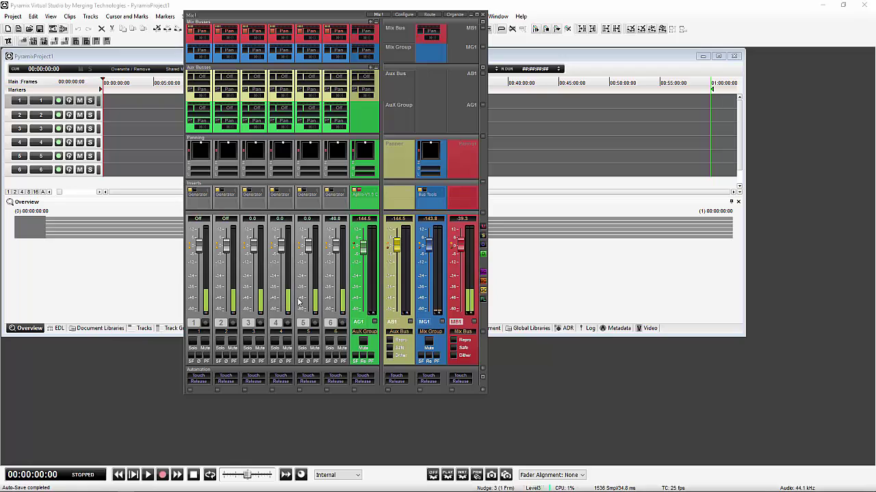
Set rough fader levels: lower channels 1–5 and raise channel 6
click(227, 293)
mouse_move(308, 245)
mouse_down()
mouse_move(308, 266)
mouse_move(253, 263)
mouse_up()
drag(199, 246, 199, 250)
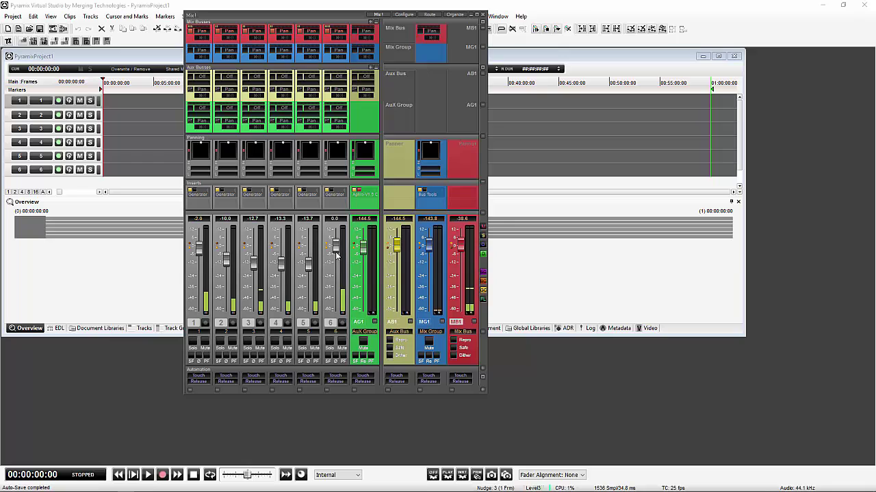
drag(335, 264, 335, 245)
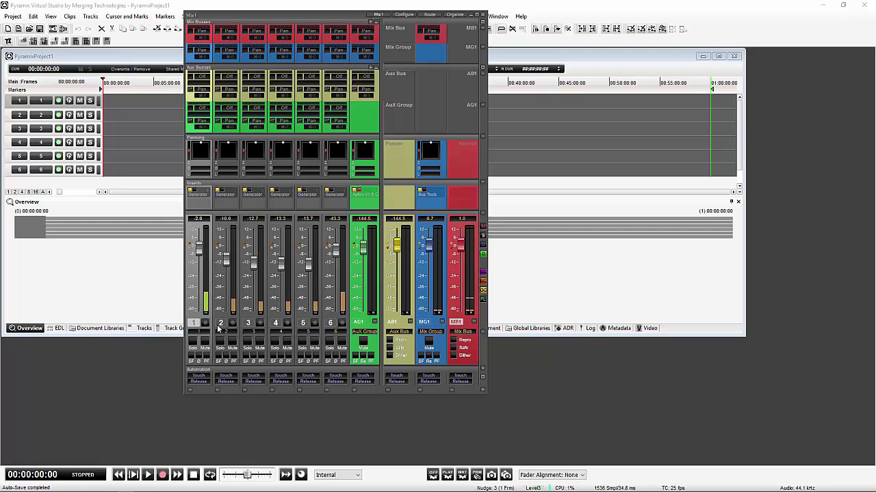
Mute AG1 and MG1, then add a new mix group MG2
click(364, 342)
click(428, 347)
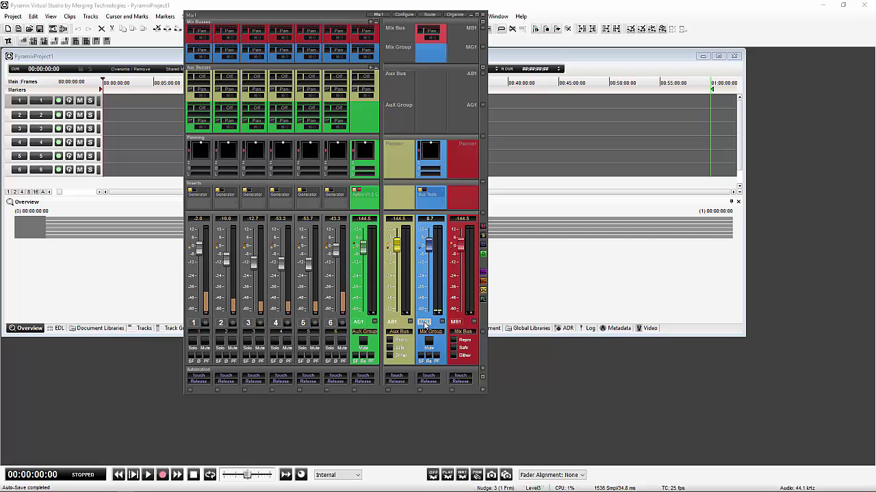
right_click(424, 324)
mouse_move(395, 390)
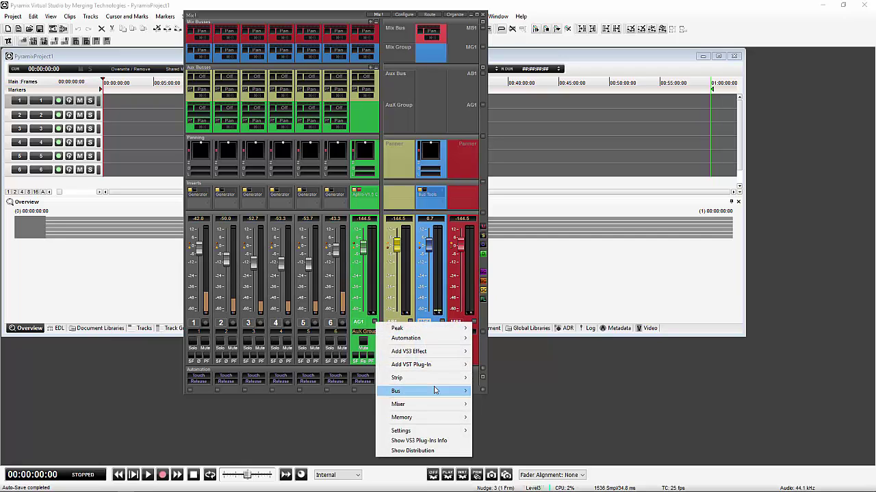
click(588, 391)
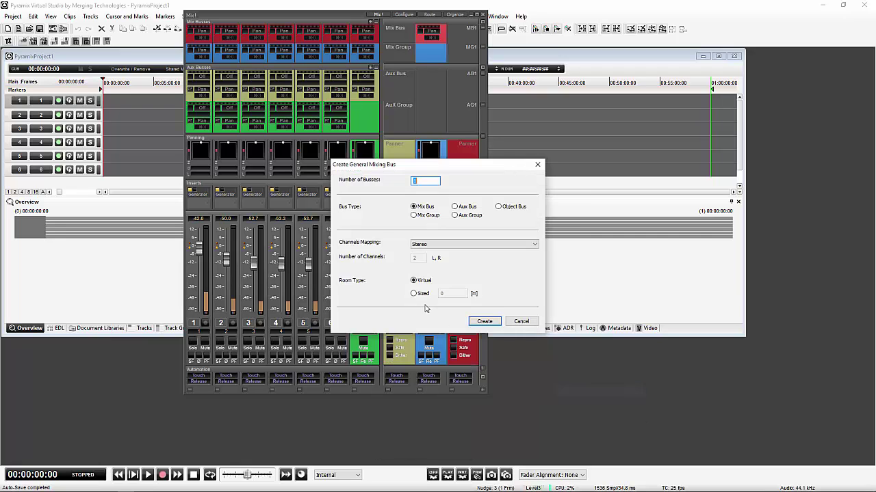
click(413, 216)
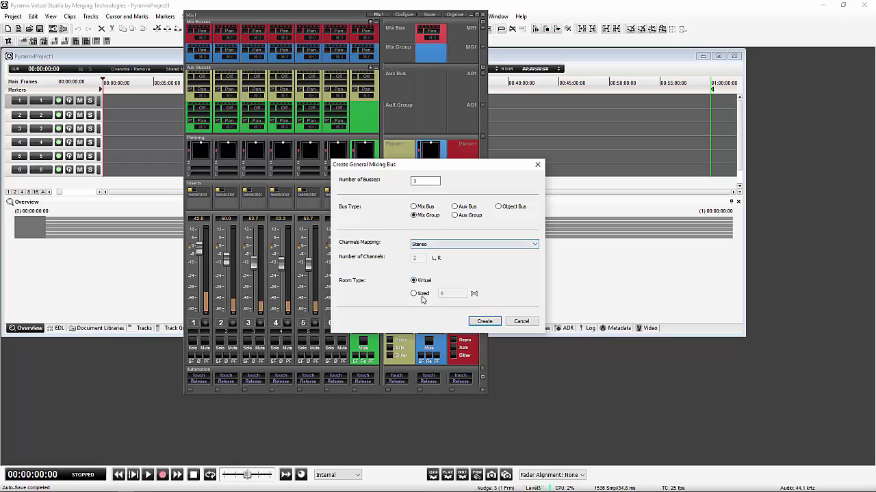
click(484, 321)
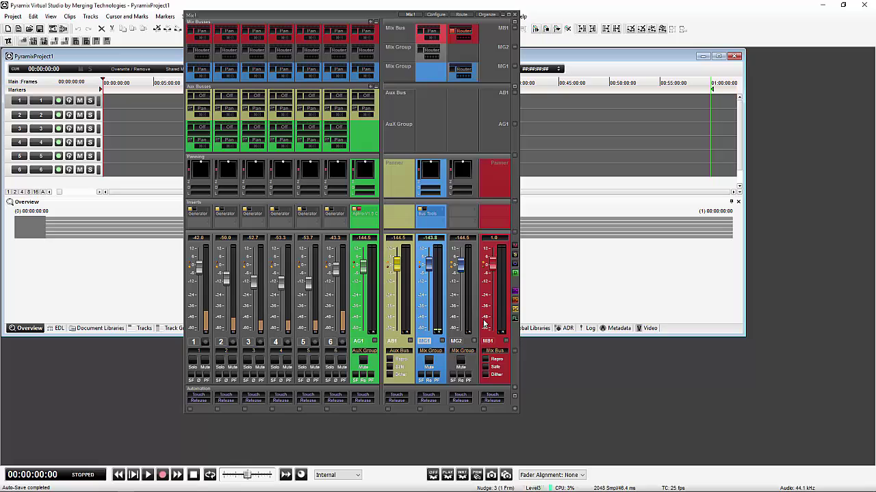
Colour the MG2 strip blue and rename MG1 to 'Stems'
right_click(450, 413)
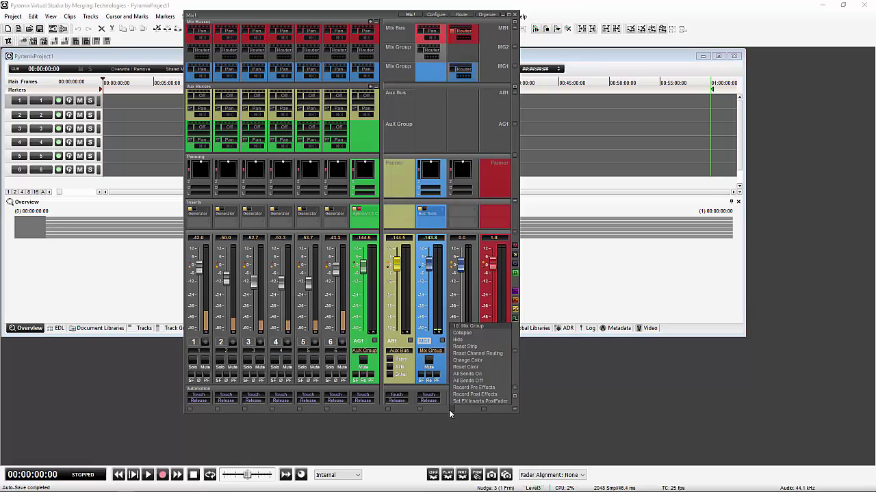
click(463, 360)
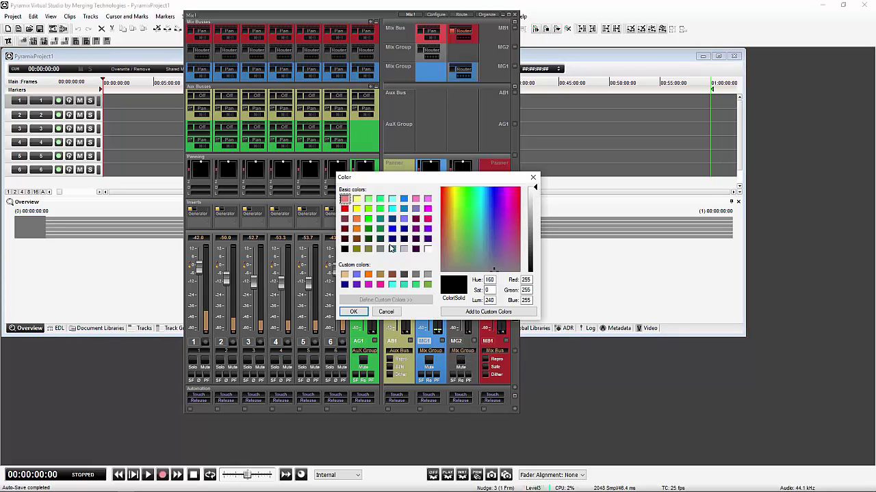
click(404, 209)
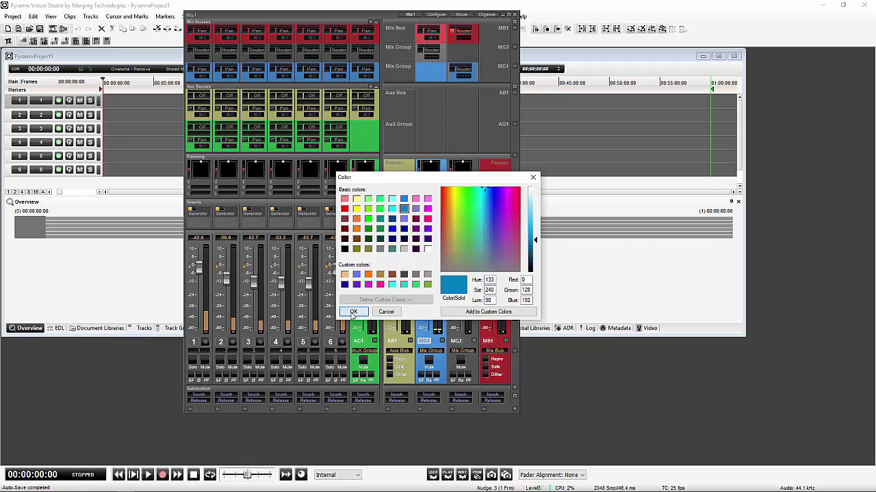
click(353, 311)
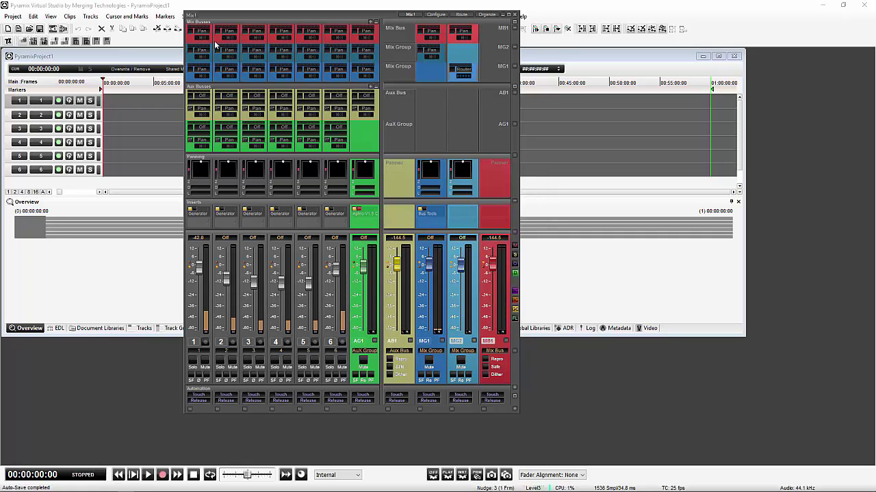
double_click(435, 352)
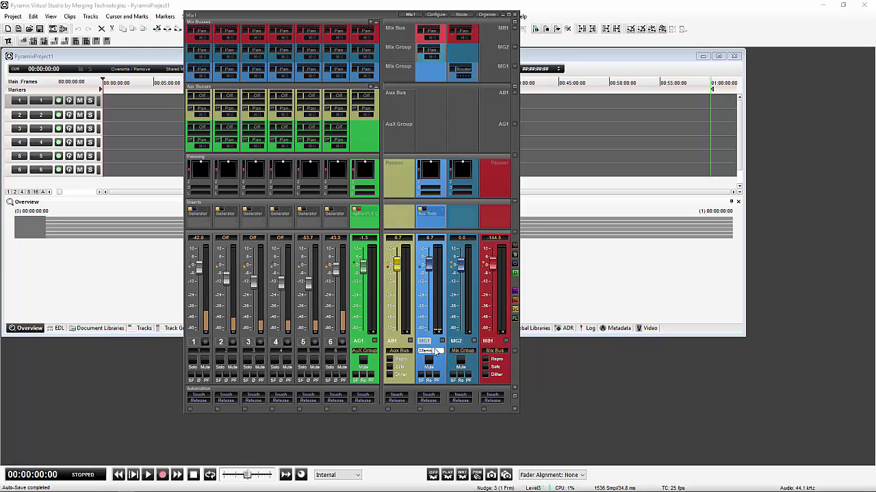
key(Tab)
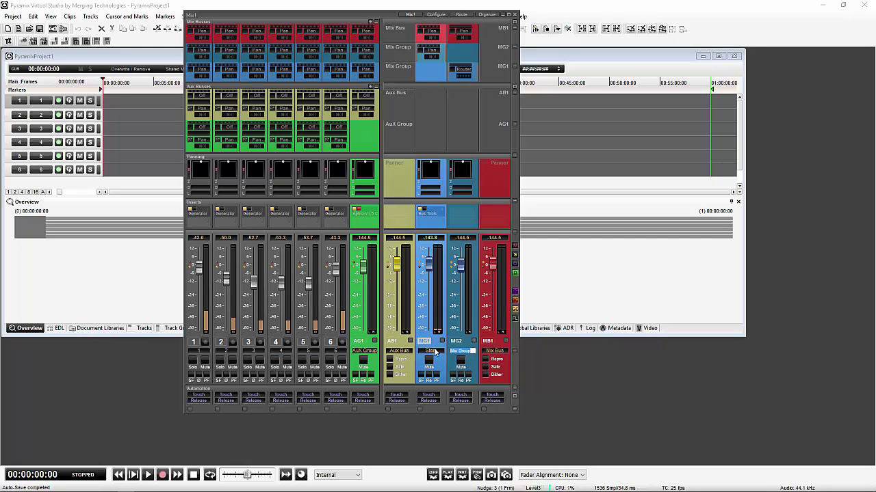
Name the second mix group 'Stem 2' and select channel strips 1–6
text(Stem 3)
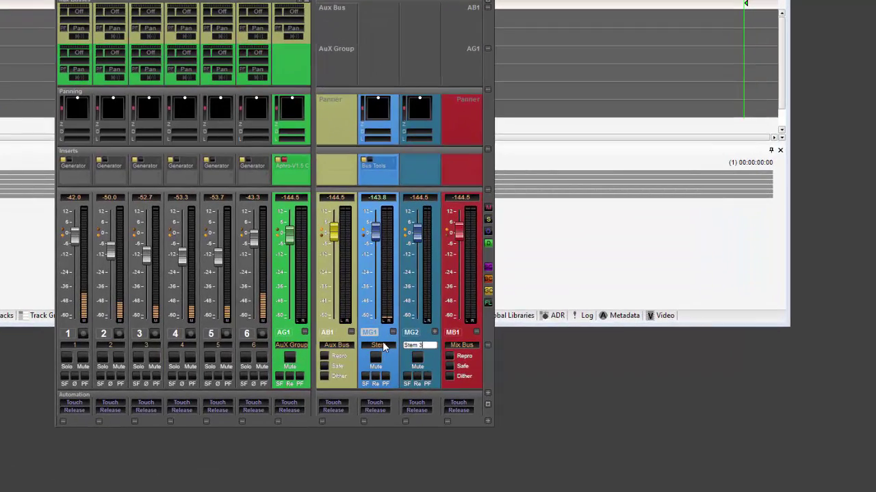
text(Stem 2)
key(Return)
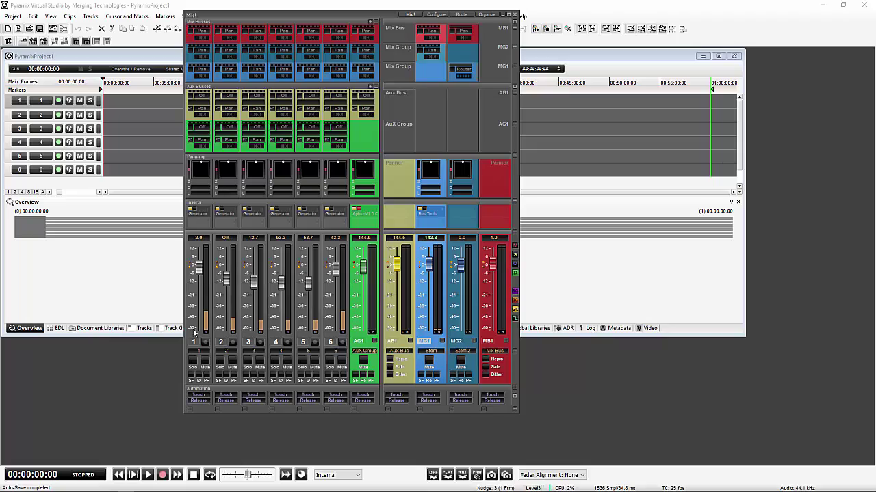
click(193, 342)
shift+click(249, 342)
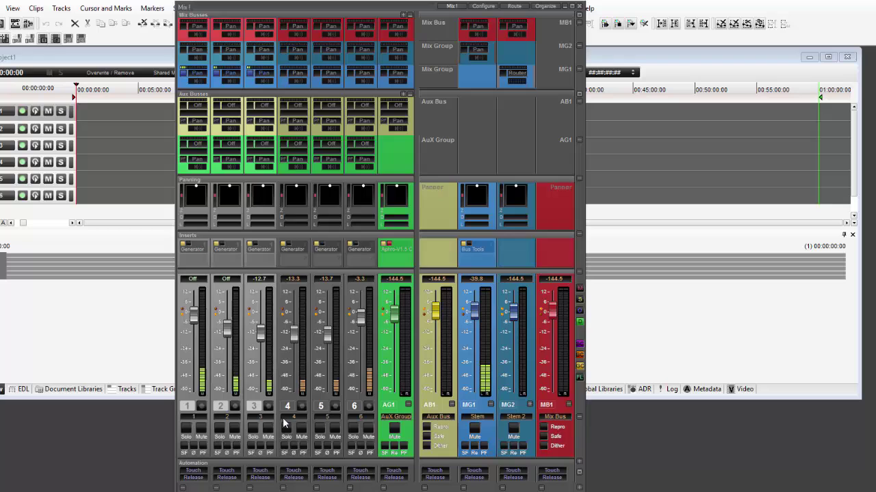
click(296, 407)
shift+click(353, 406)
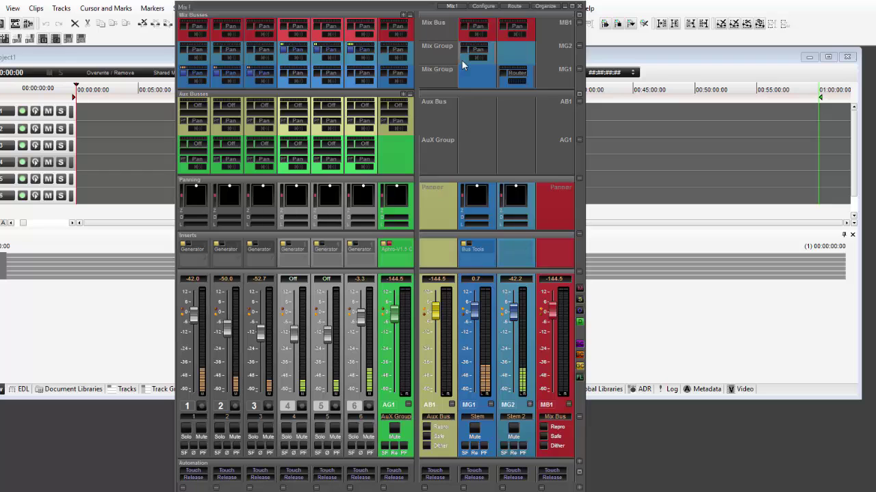
Route both stem groups to the mix bus and lower both group faders
click(466, 29)
click(507, 28)
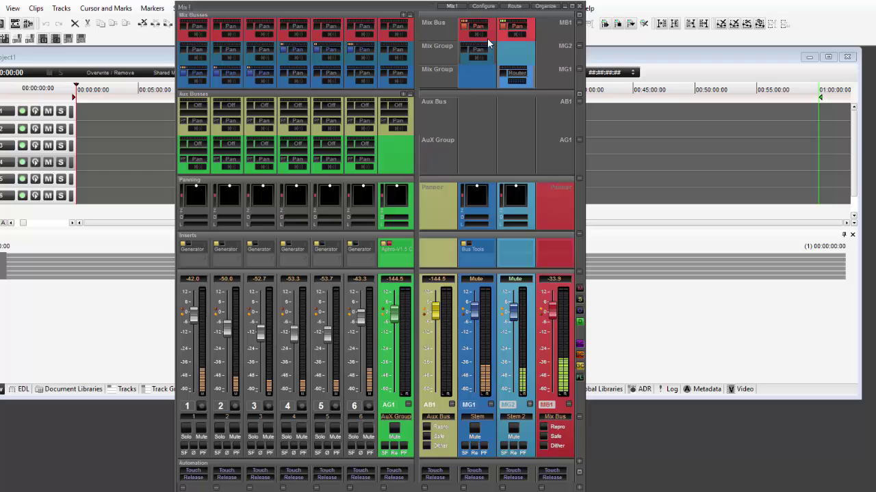
drag(474, 309, 474, 337)
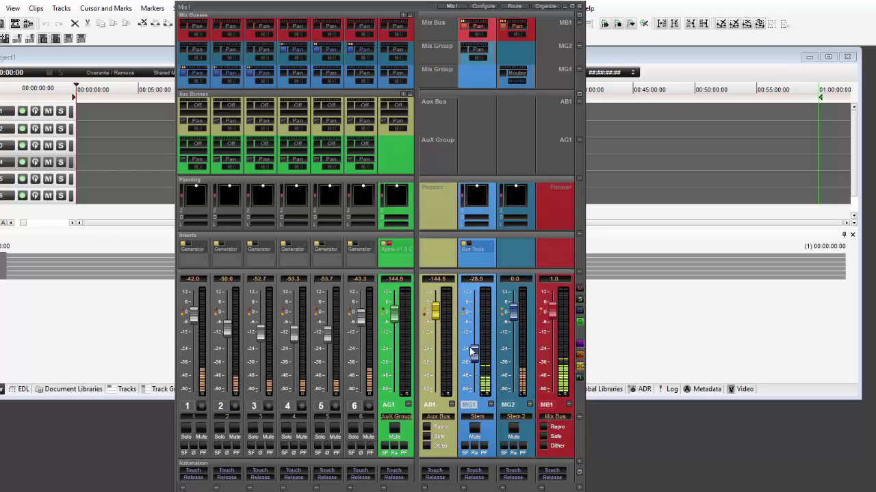
mouse_move(513, 312)
mouse_down()
mouse_move(513, 354)
mouse_move(513, 340)
mouse_up()
Rename the two stem groups to 'Drums' and 'guitars'
double_click(477, 417)
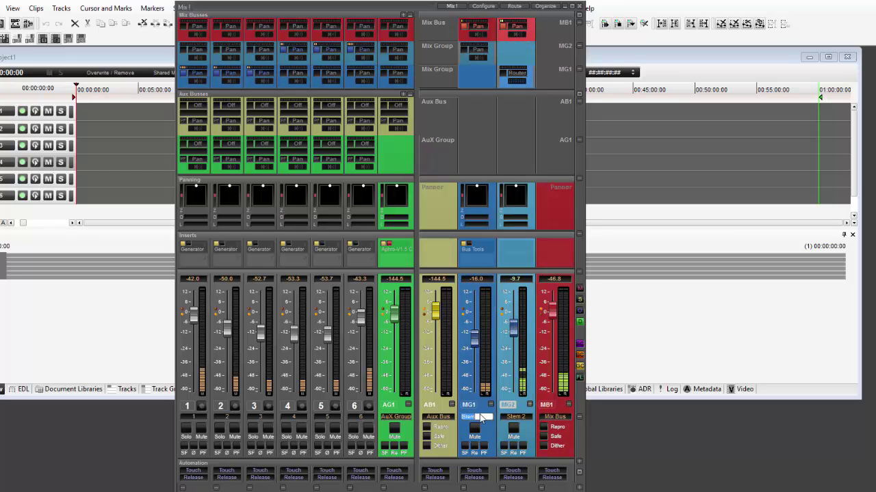
text(CDial)
key(Tab)
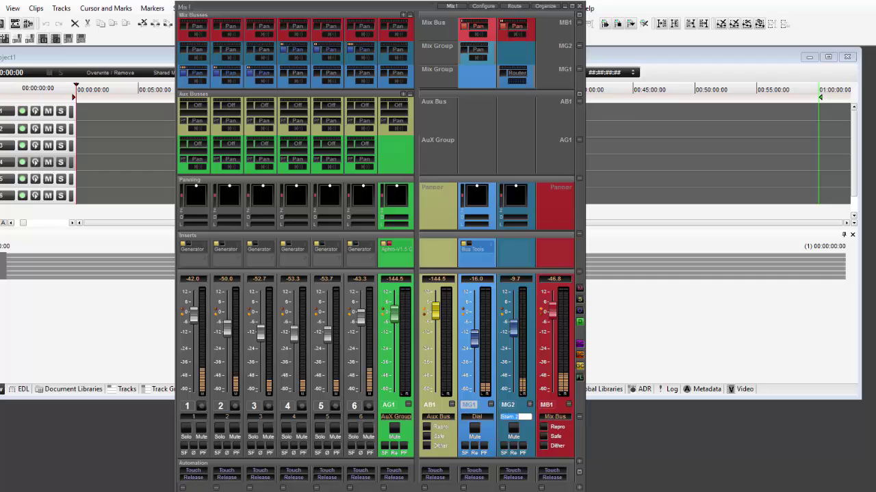
text(FX)
key(Return)
double_click(477, 416)
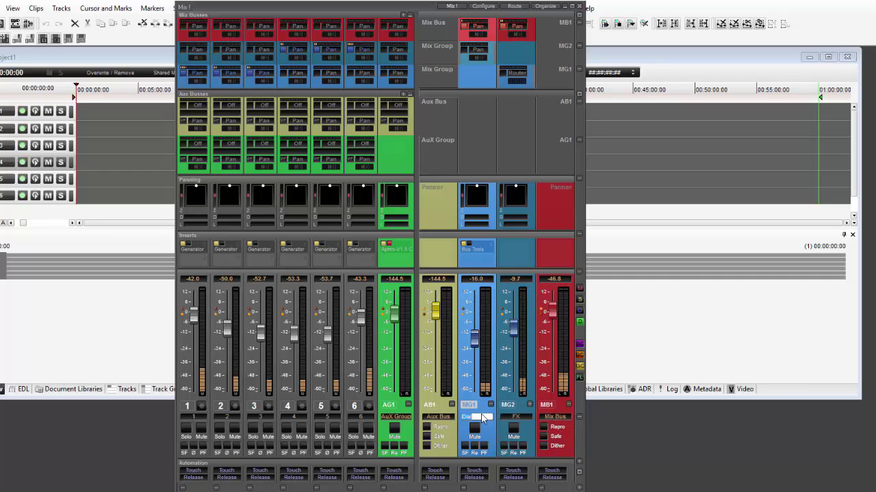
text(Drums)
key(Tab)
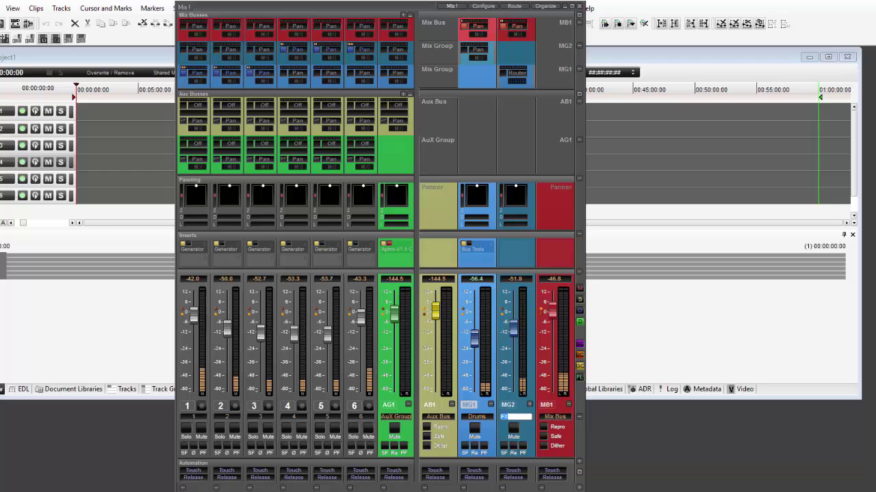
text(guitars)
key(Return)
Rebalance the Drums and guitars group levels and adjust channels 1 and 2
mouse_move(474, 337)
mouse_down()
mouse_move(474, 320)
mouse_move(513, 342)
mouse_up()
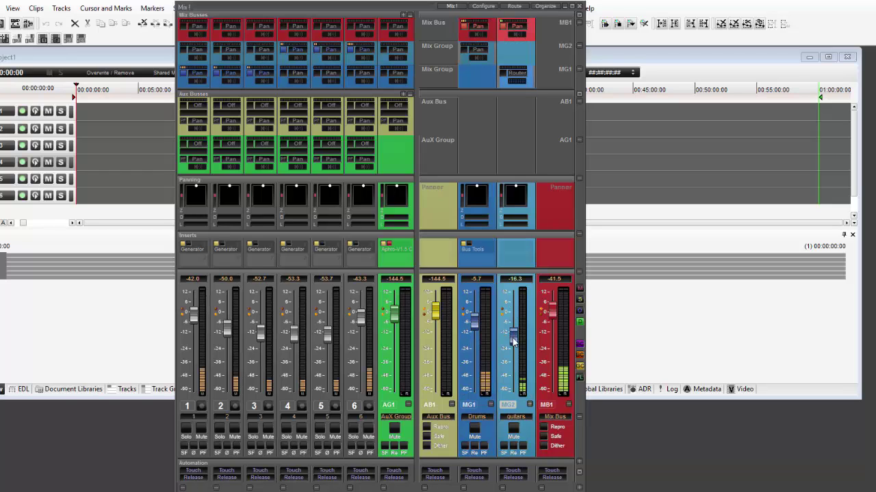
mouse_move(194, 314)
mouse_down()
mouse_move(194, 340)
mouse_move(227, 315)
mouse_move(294, 322)
mouse_up()
click(267, 325)
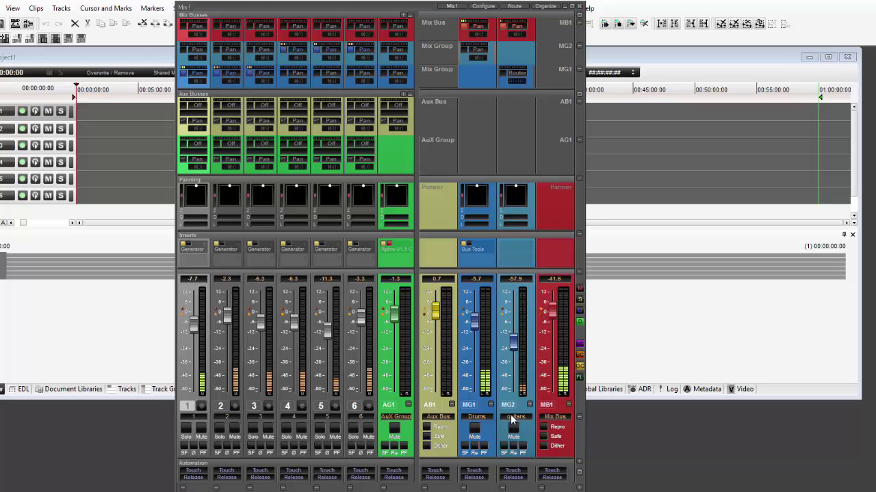
Select the Drums, MB1 and Aux Bus strips so routing rows show the new names
click(491, 410)
click(540, 414)
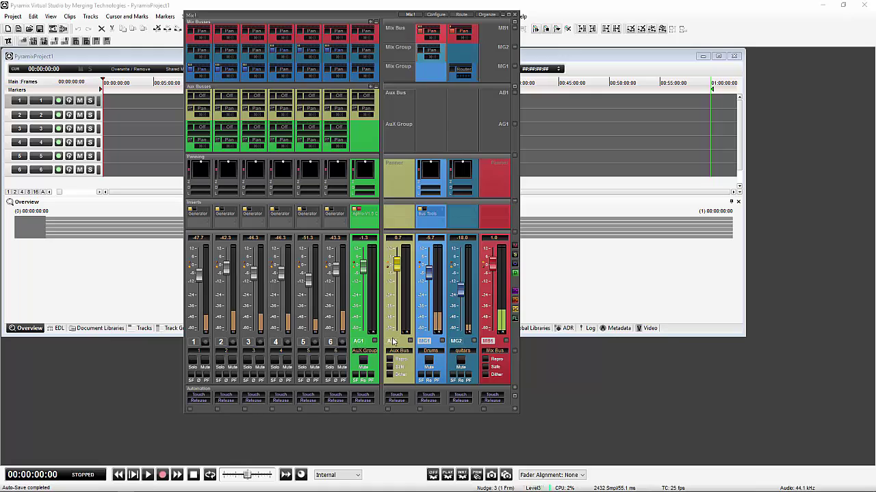
click(390, 344)
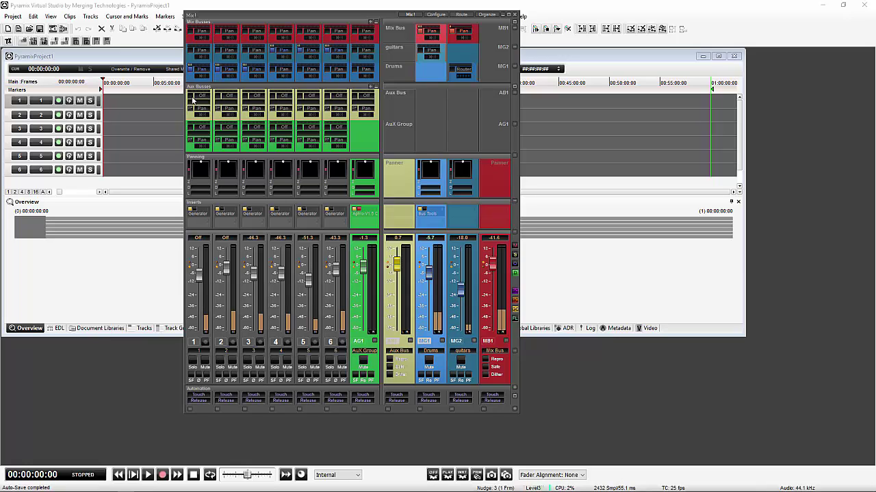
Rename the aux bus to 'Cue Send'
double_click(400, 352)
text(Mu)
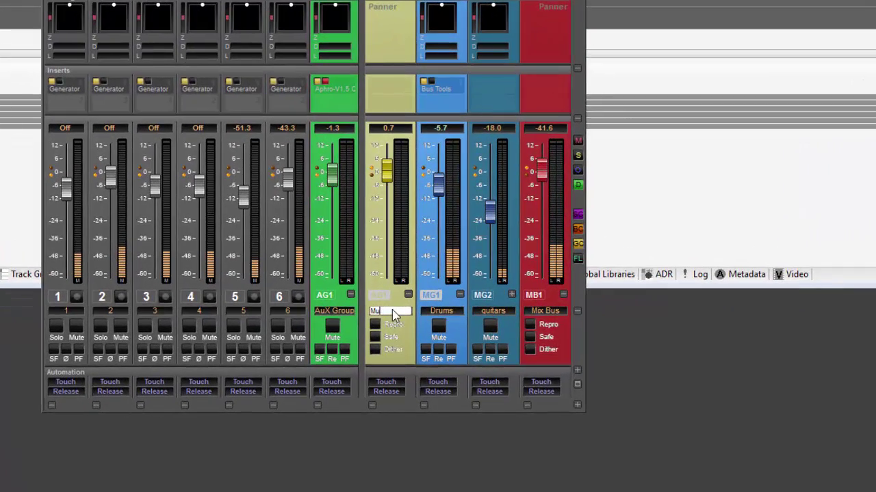
text(sicCue Send)
key(Return)
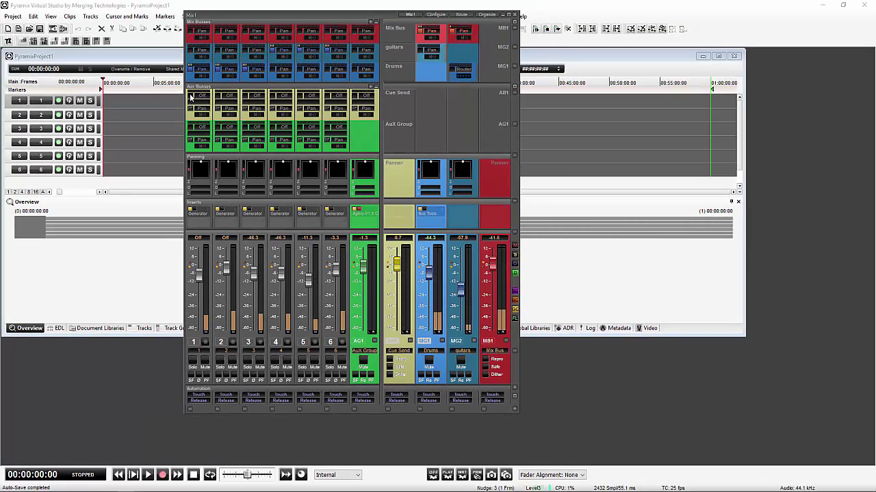
Enable Cue Send sends on all six channels and lower channels 1–3 send levels
click(191, 97)
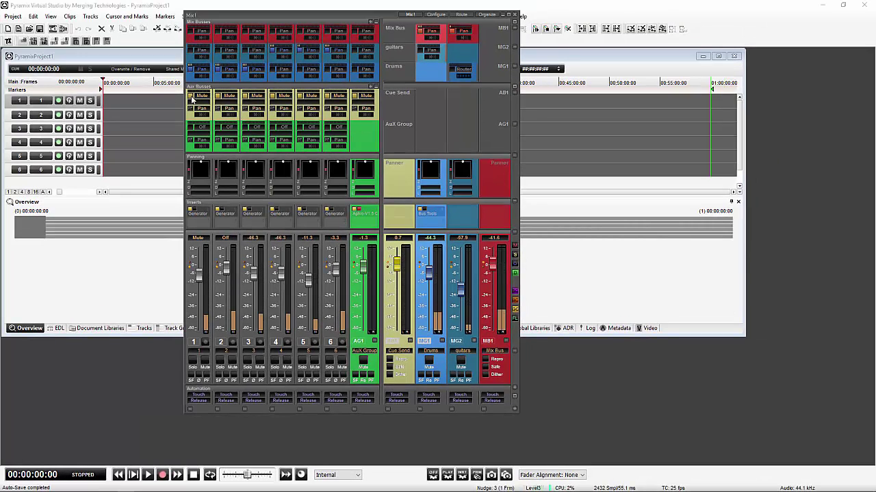
click(226, 100)
click(253, 99)
click(281, 100)
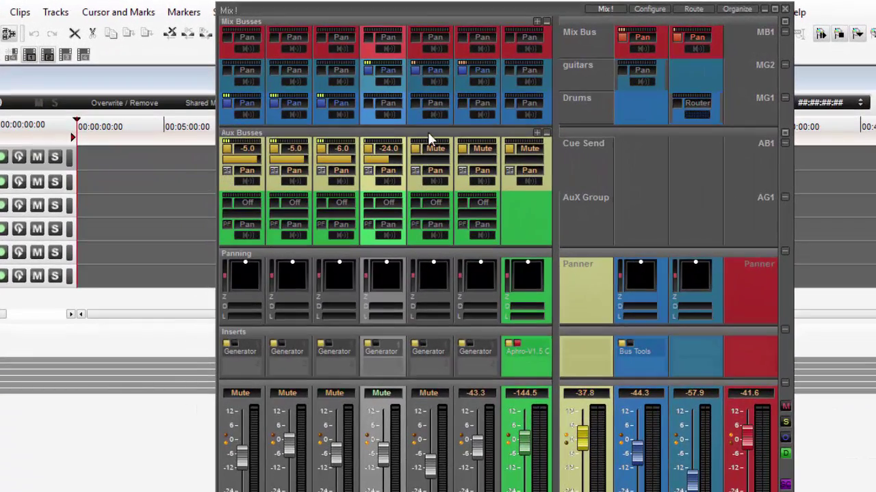
click(429, 151)
click(477, 163)
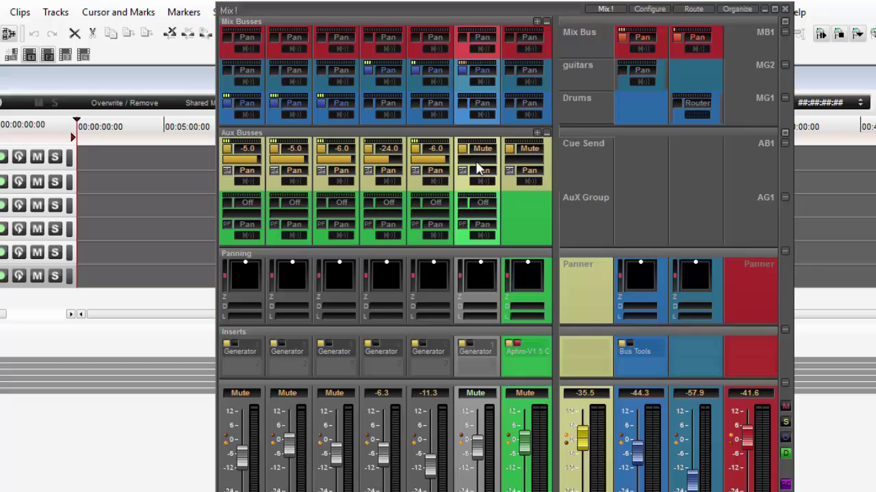
click(476, 163)
click(518, 157)
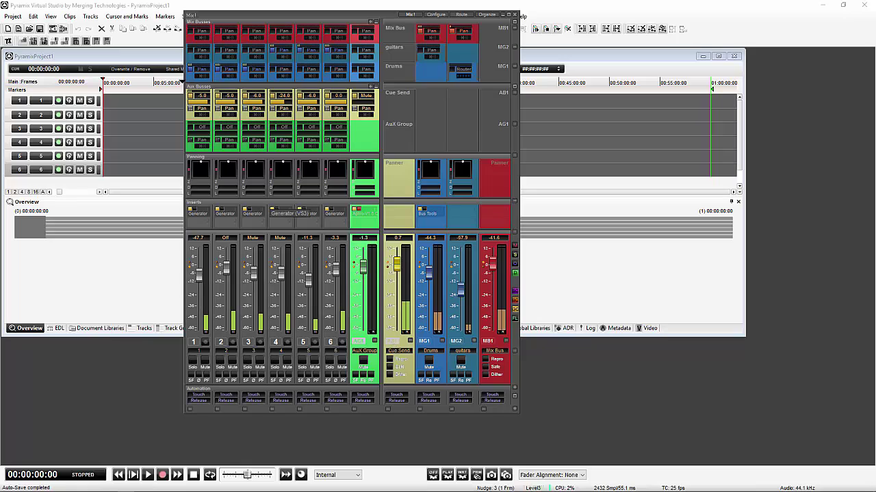
drag(207, 104, 179, 104)
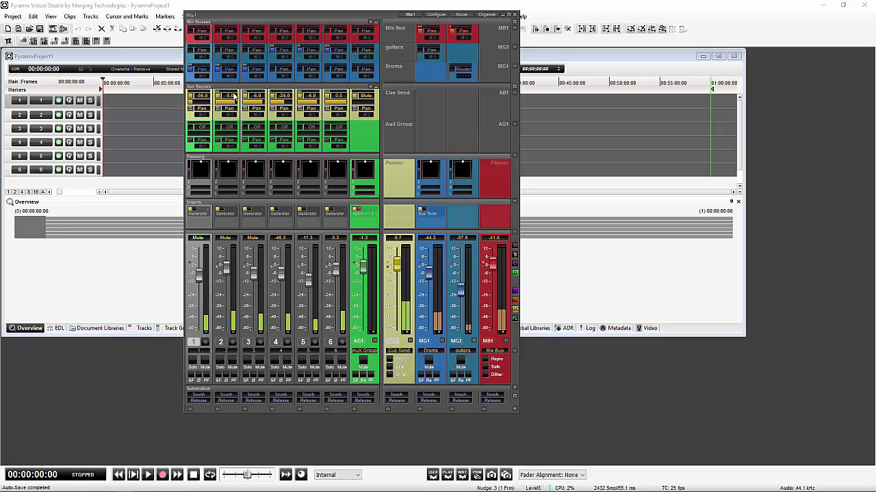
drag(232, 104, 181, 191)
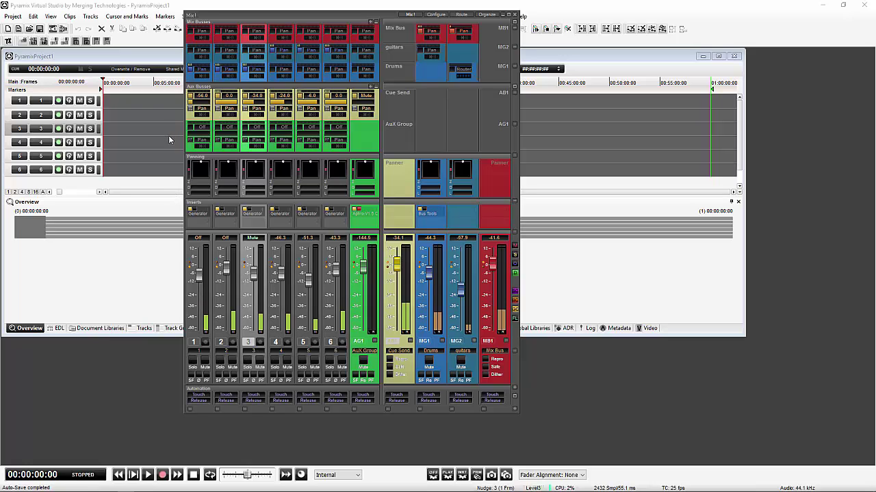
Rename the aux group to 'Reverb', then open and close its Aphro-V1 plugin window
click(358, 350)
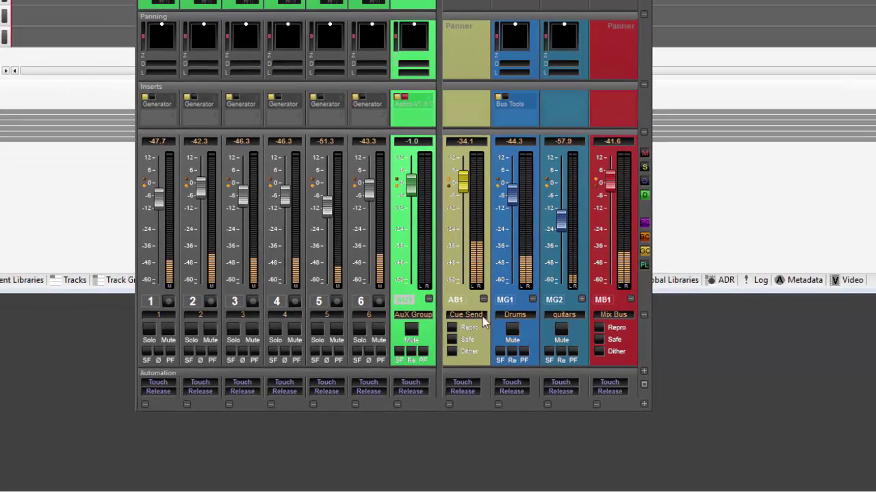
double_click(414, 315)
text(Reverb)
key(Return)
double_click(412, 102)
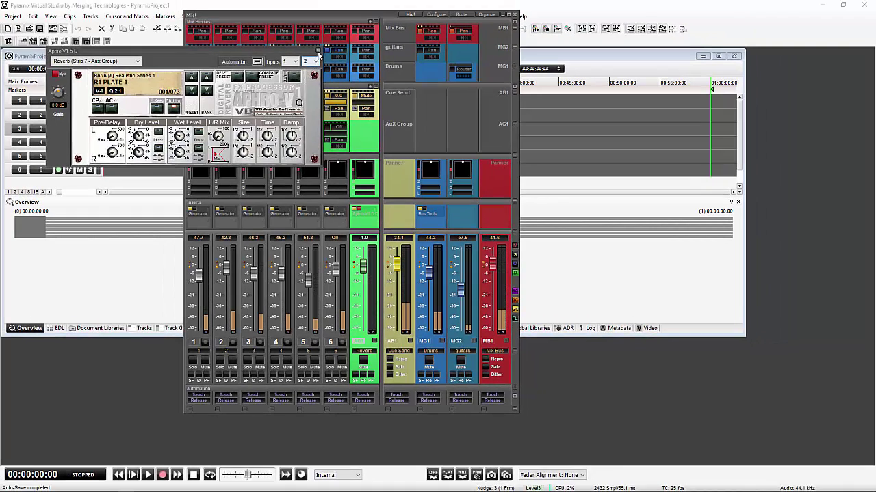
click(323, 4)
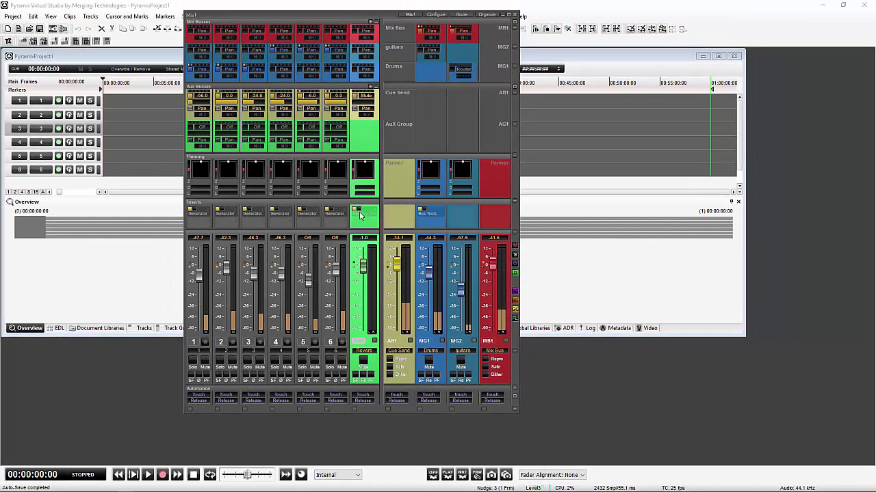
Enable Reverb sends on channels 1–3 (-2.0, -38.0, -23.0) and collapse the Mix Busses rows
click(197, 130)
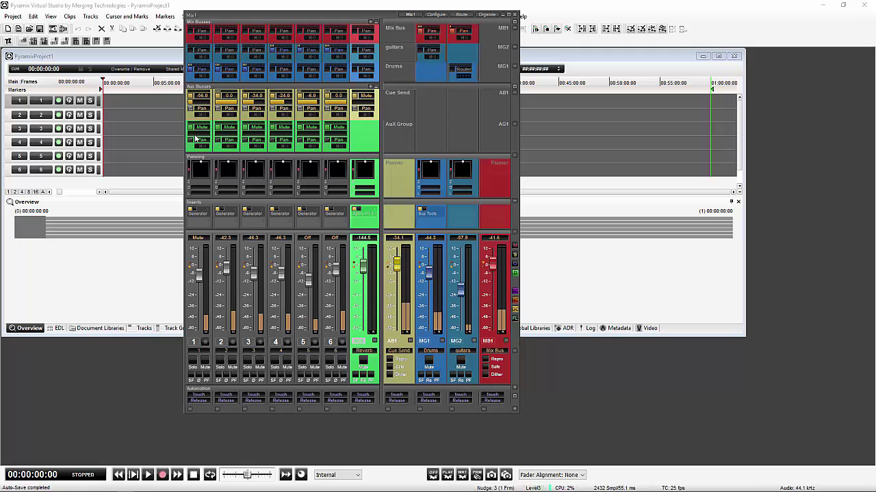
click(229, 131)
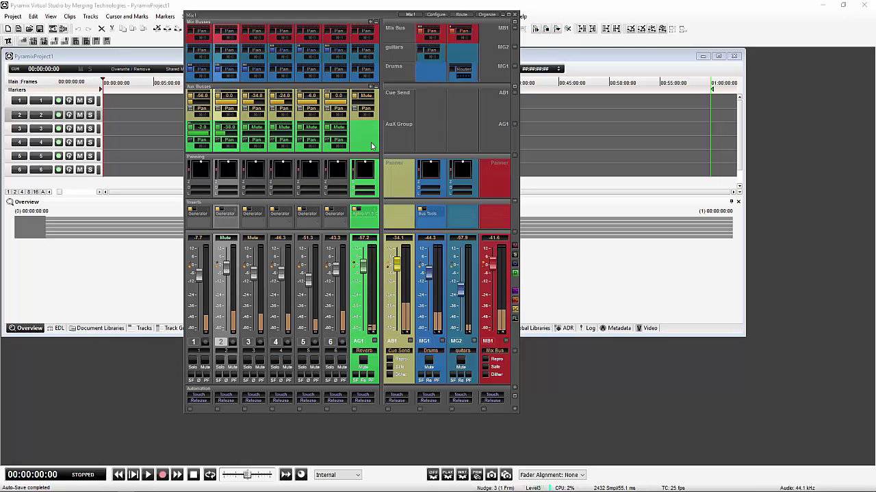
click(256, 135)
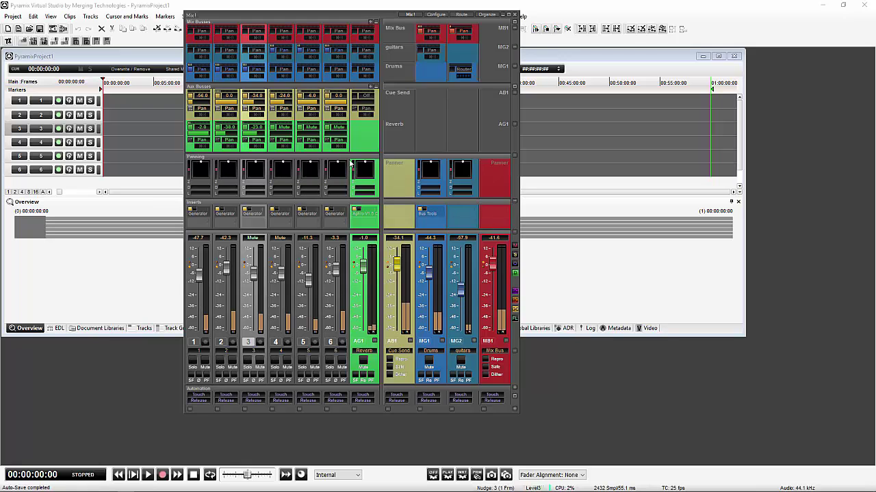
click(352, 33)
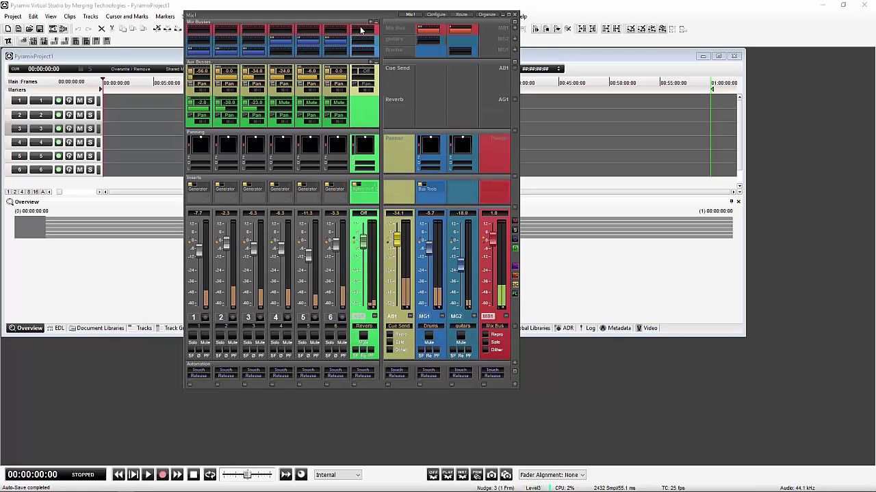